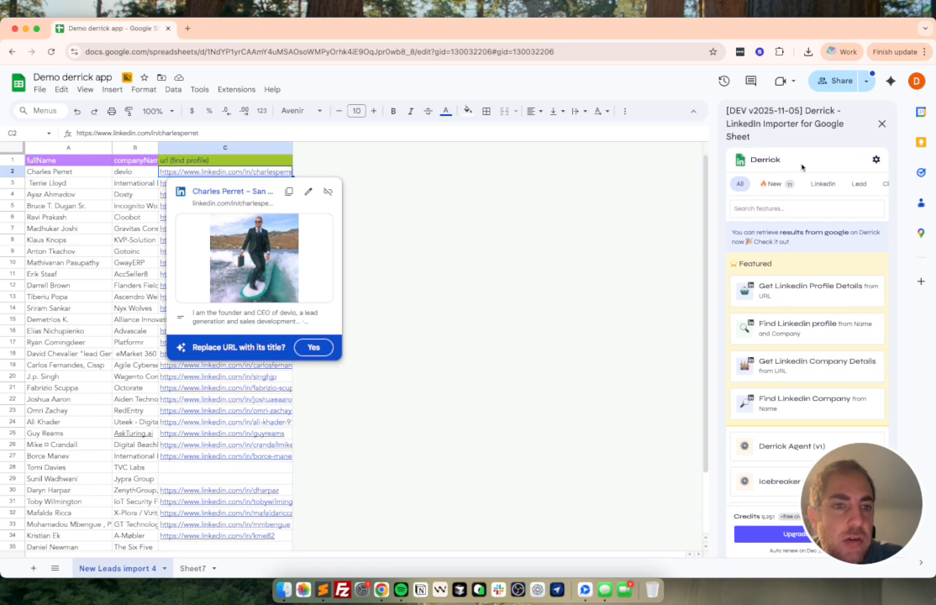
Step: Search Google for the Google Workspace Marketplace in a new browser tab
{"action": "left_click_drag", "start_coordinate": [751, 159], "coordinate": [821, 165]}
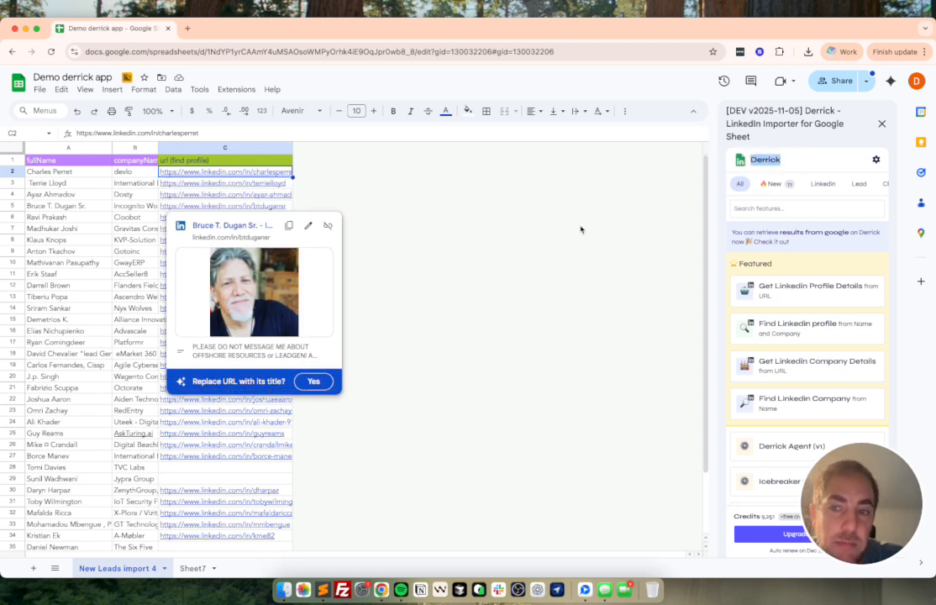
{"action": "left_click", "coordinate": [187, 28]}
{"action": "type", "text": "goog"}
{"action": "key", "text": "Return"}
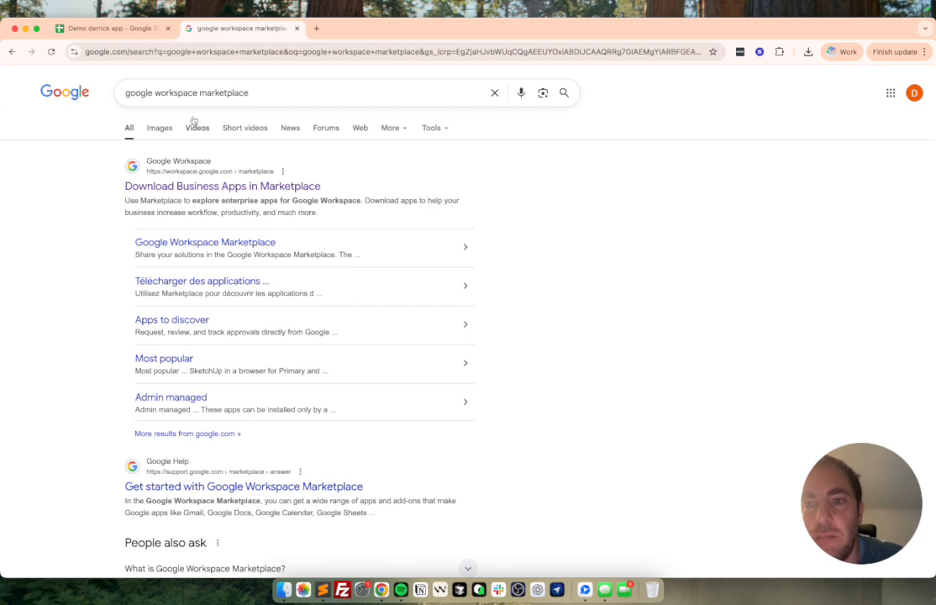
Step: Open the Marketplace, search for derrick, and open the LinkedIn, Email, Phone Finder & IA — Derrick listing
{"action": "left_click", "coordinate": [198, 186]}
{"action": "left_click", "coordinate": [344, 82]}
{"action": "type", "text": "derrick"}
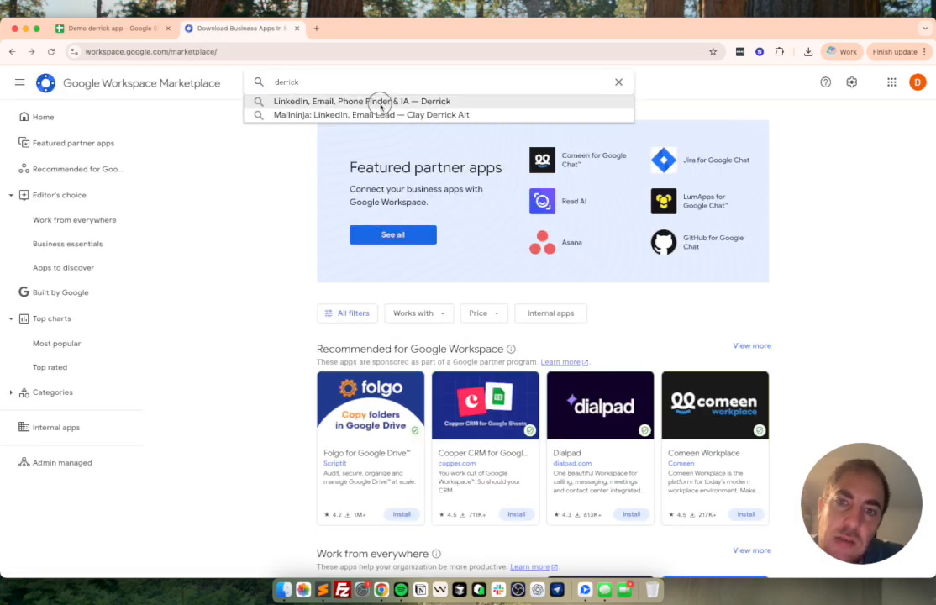
{"action": "left_click", "coordinate": [380, 103]}
{"action": "left_click", "coordinate": [344, 217]}
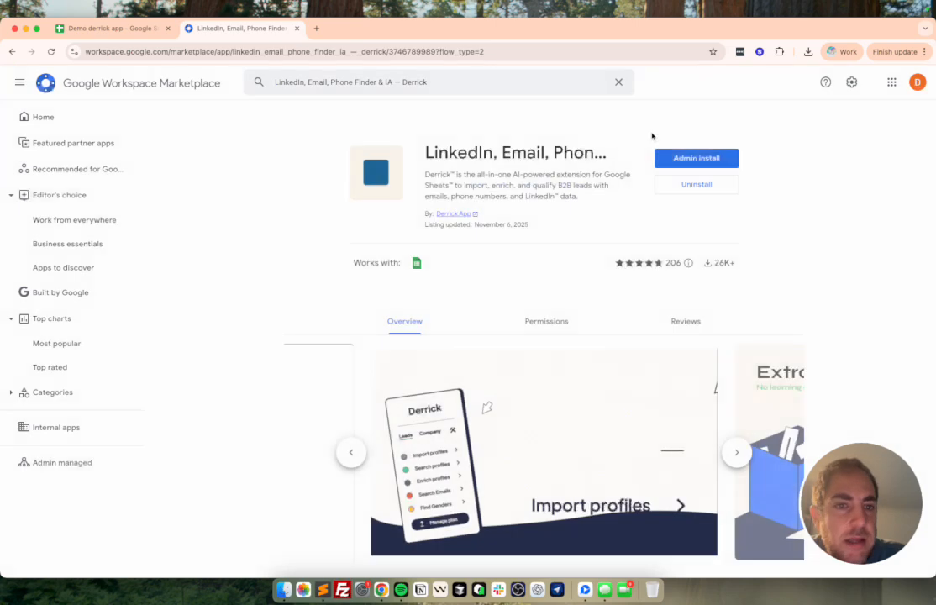
Step: Return to the spreadsheet and open the LinkedIn, Email, Phone Finder & IA — Derrick sidebar from Extensions
{"action": "left_click", "coordinate": [297, 27]}
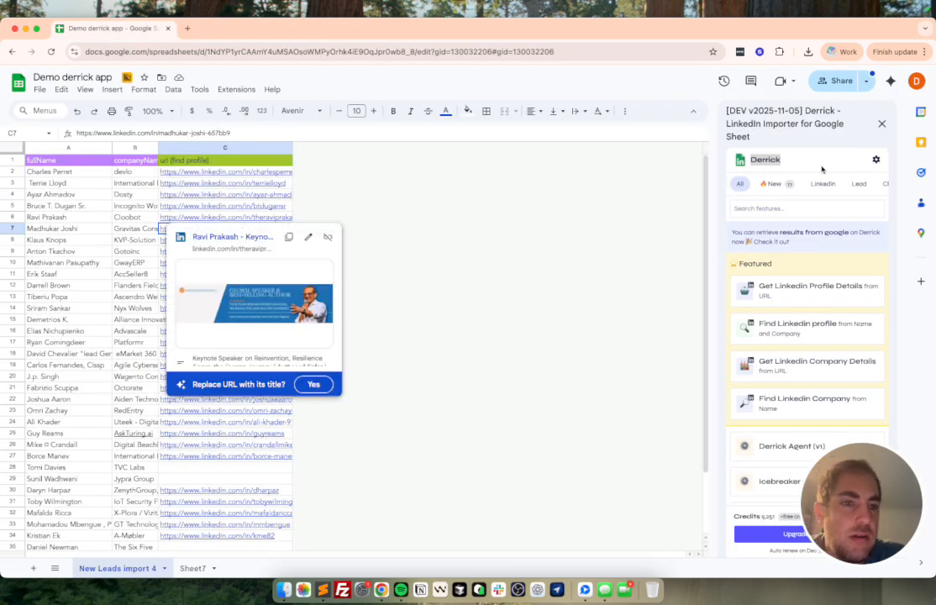
{"action": "left_click", "coordinate": [236, 89]}
{"action": "mouse_move", "coordinate": [286, 248]}
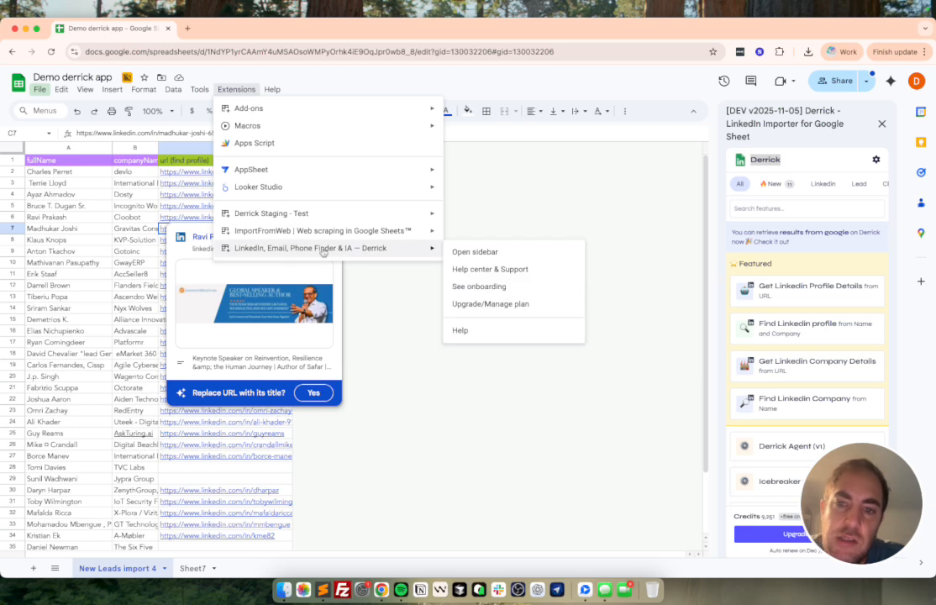
{"action": "left_click", "coordinate": [491, 252]}
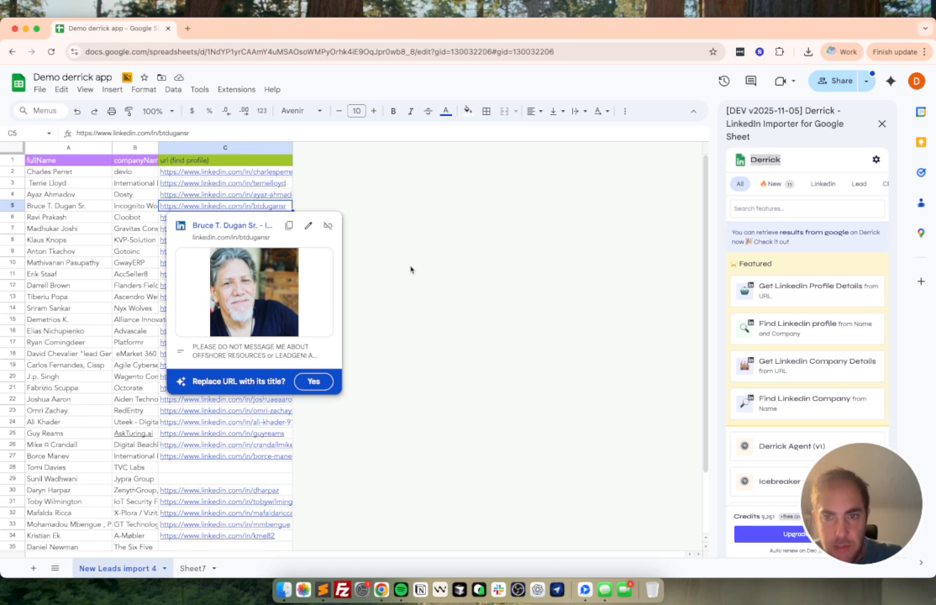
Step: Examine the LinkedIn profile URLs listed in column C of the leads sheet
{"action": "left_click", "coordinate": [363, 178]}
{"action": "left_click", "coordinate": [362, 149]}
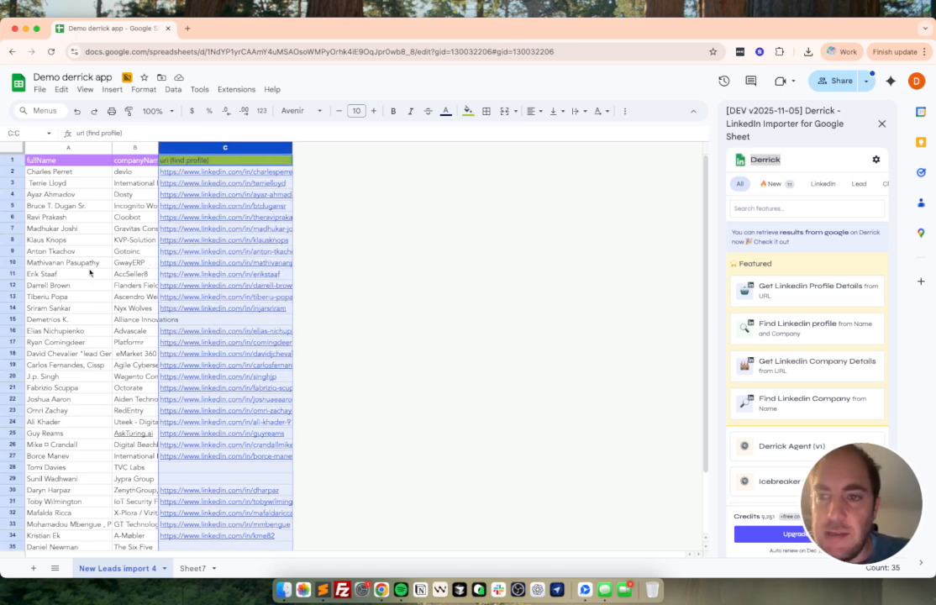
{"action": "left_click", "coordinate": [84, 263]}
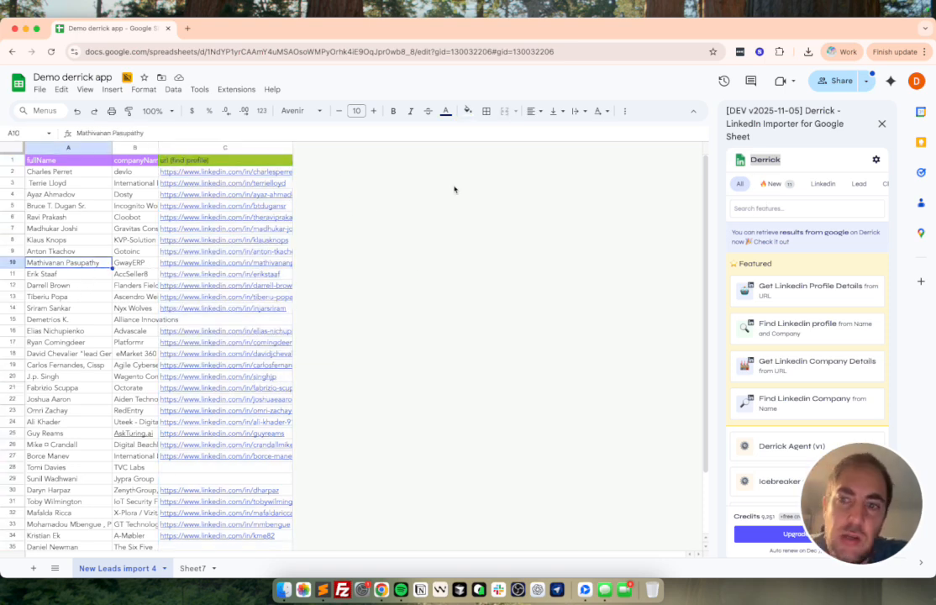
{"action": "left_click_drag", "start_coordinate": [240, 158], "coordinate": [242, 400]}
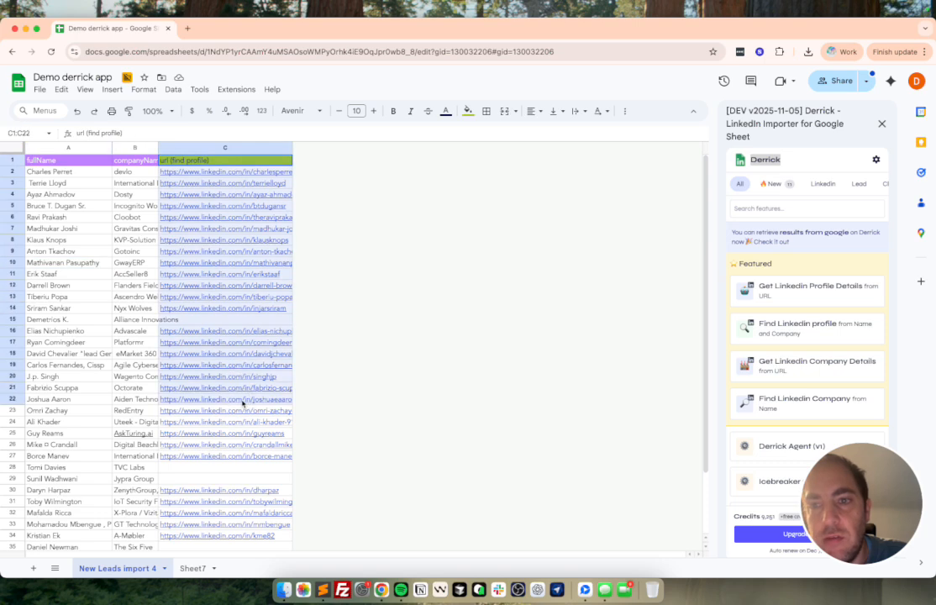
{"action": "left_click", "coordinate": [252, 194]}
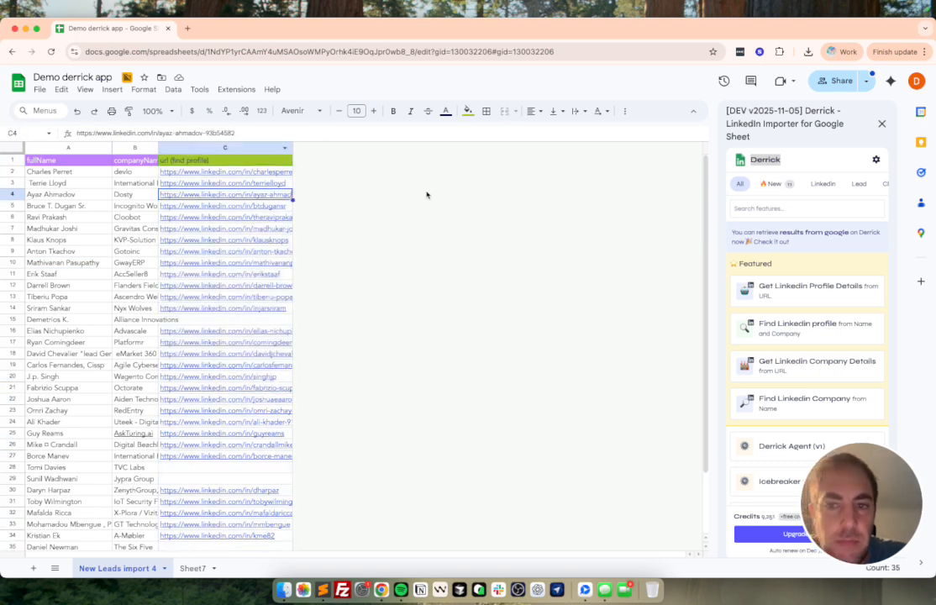
{"action": "left_click", "coordinate": [641, 264]}
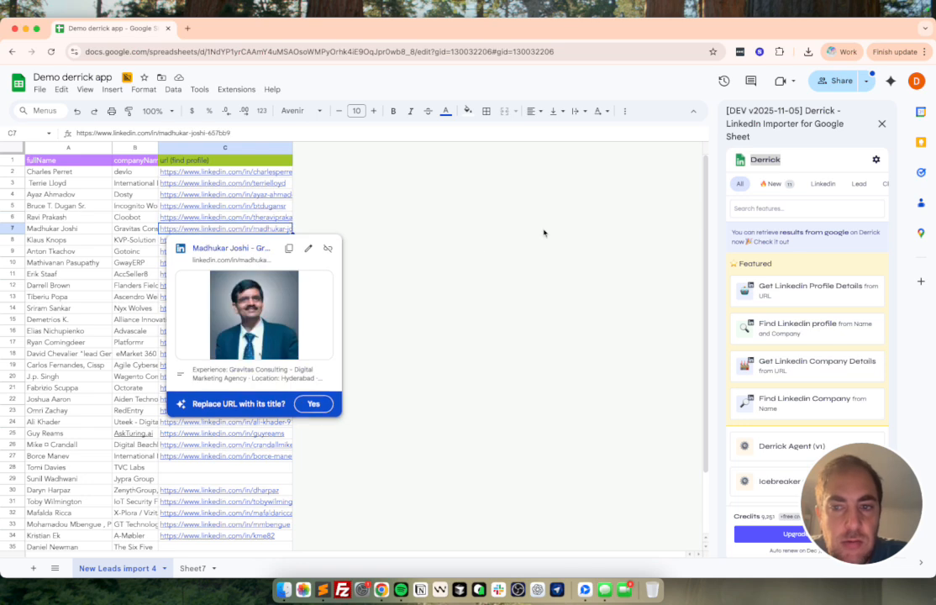
Step: Open the Get Linkedin Profile Details from URL feature in the Derrick sidebar
{"action": "left_click", "coordinate": [12, 354]}
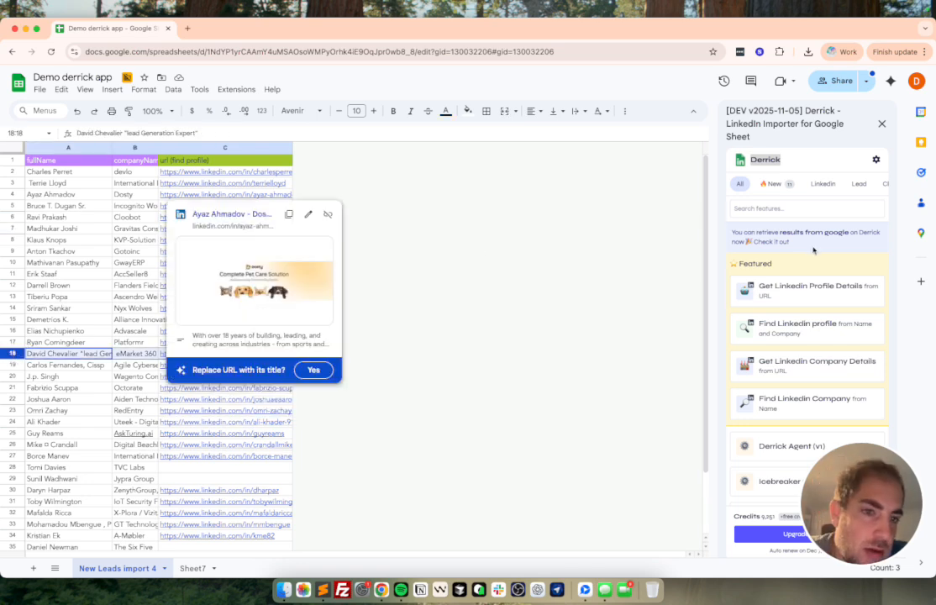
{"action": "left_click", "coordinate": [792, 294]}
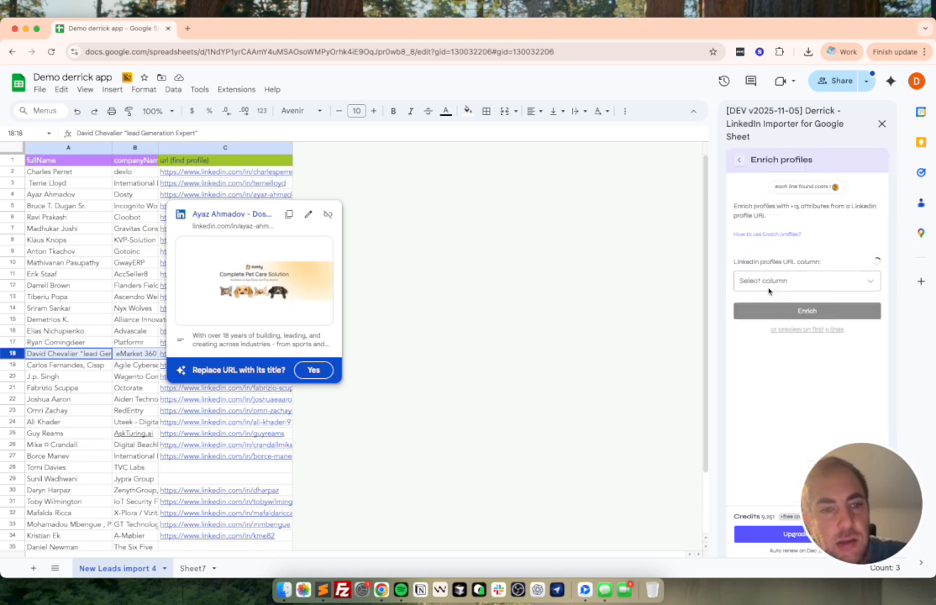
{"action": "triple_click", "coordinate": [752, 263]}
{"action": "left_click", "coordinate": [205, 148]}
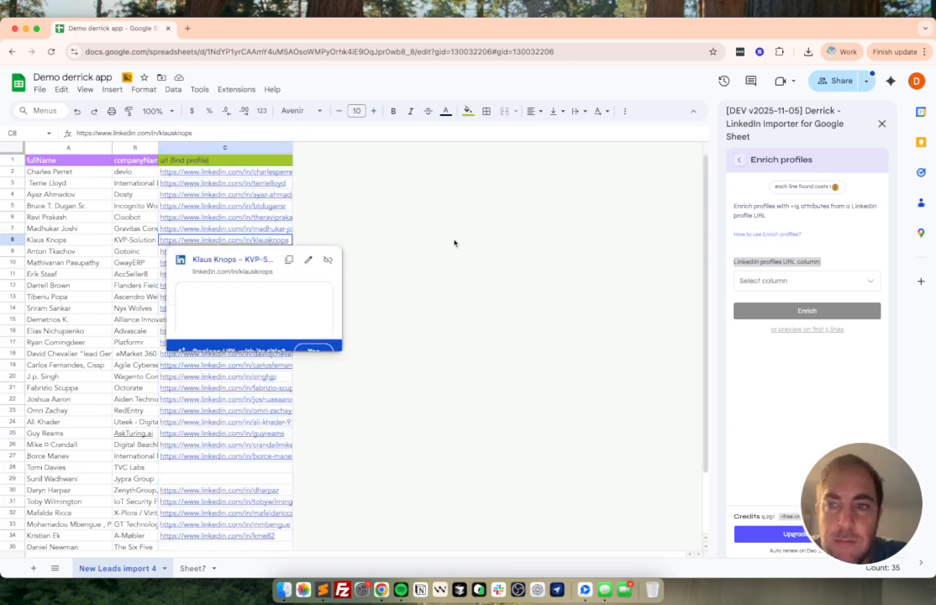
{"action": "left_click", "coordinate": [257, 163]}
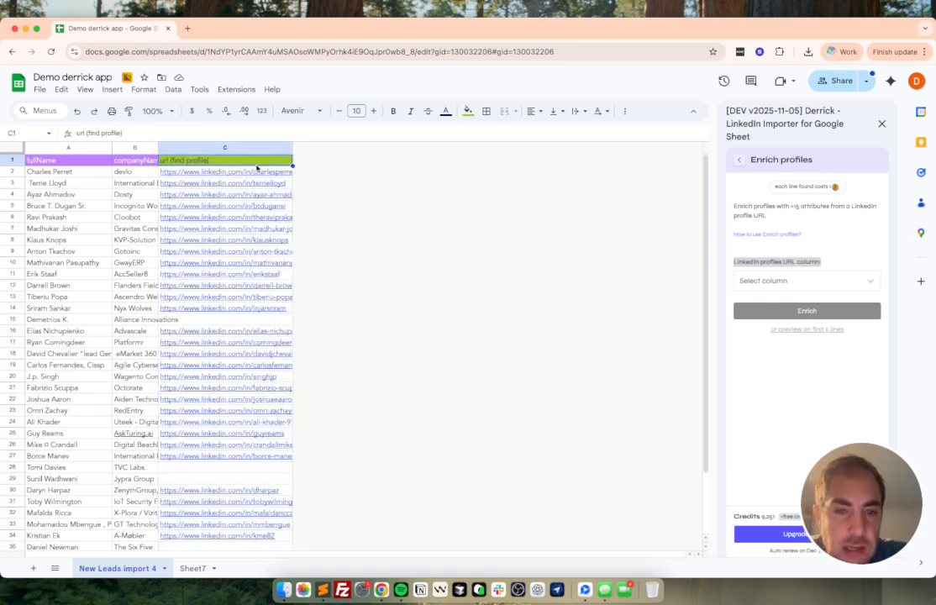
{"action": "type", "text": "dzajidzjna"}
{"action": "key", "text": "Return"}
{"action": "key", "text": "Up"}
{"action": "key", "text": "super+z"}
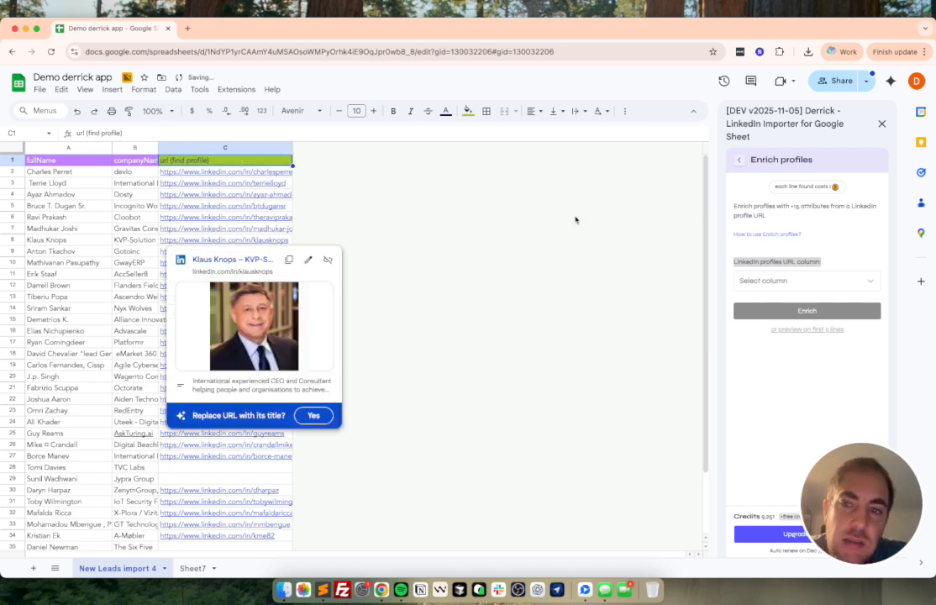
Step: Set the Linkedin profiles URL column to url (find profile) in the Enrich profiles panel
{"action": "left_click", "coordinate": [420, 205]}
{"action": "left_click", "coordinate": [787, 279]}
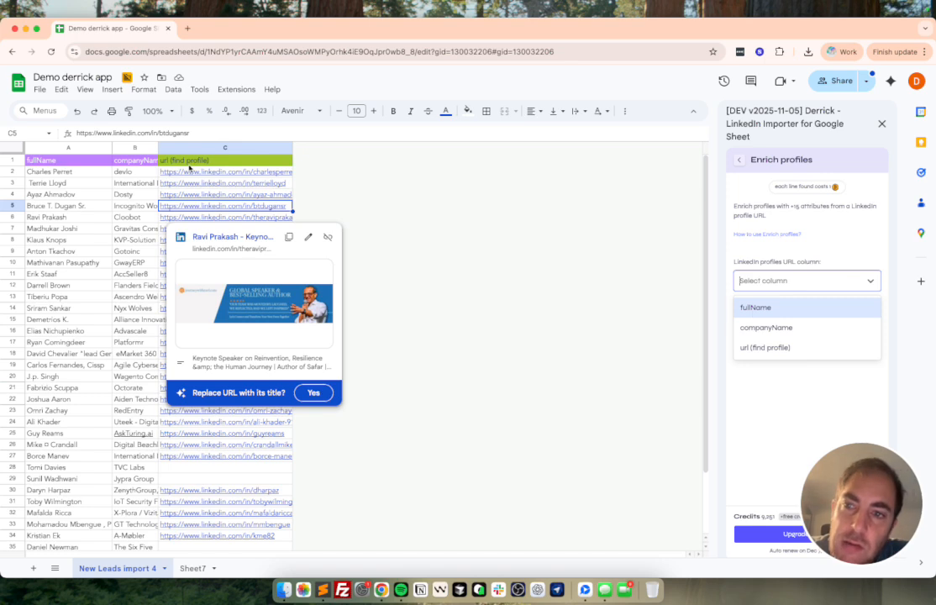
{"action": "left_click", "coordinate": [777, 348]}
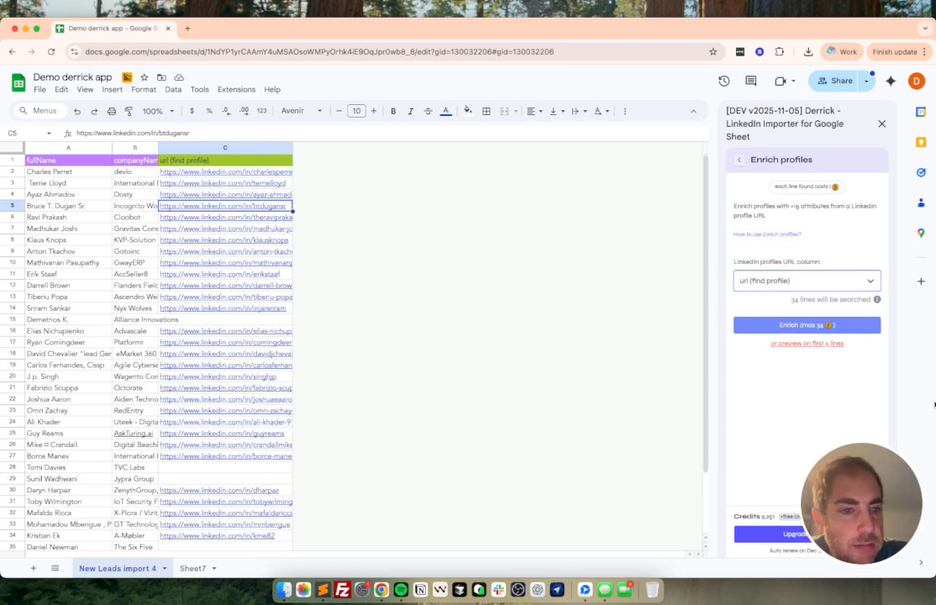
{"action": "scroll", "coordinate": [283, 322], "scroll_direction": "down", "scroll_amount": 2}
{"action": "scroll", "coordinate": [281, 322], "scroll_direction": "up", "scroll_amount": 2}
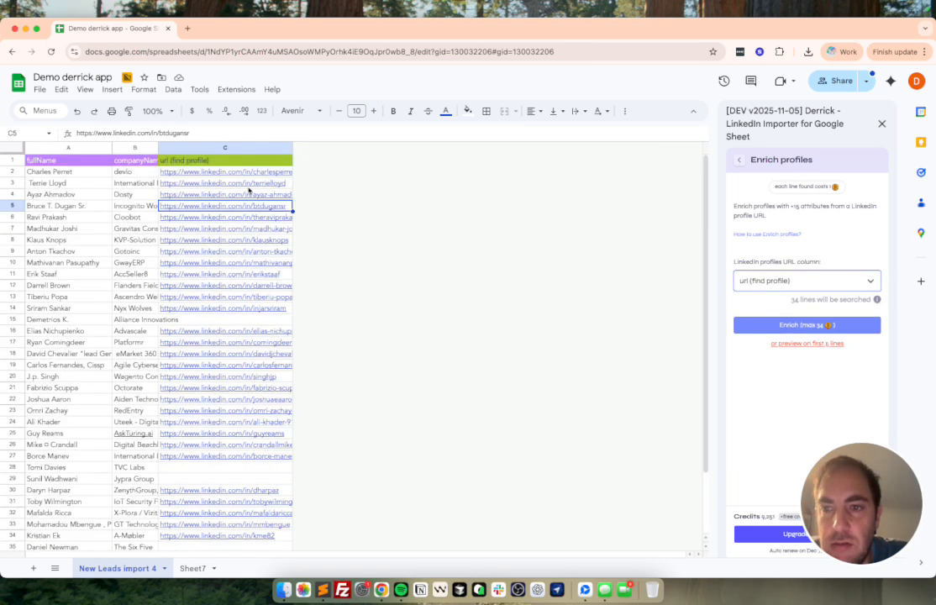
{"action": "double_click", "coordinate": [794, 302]}
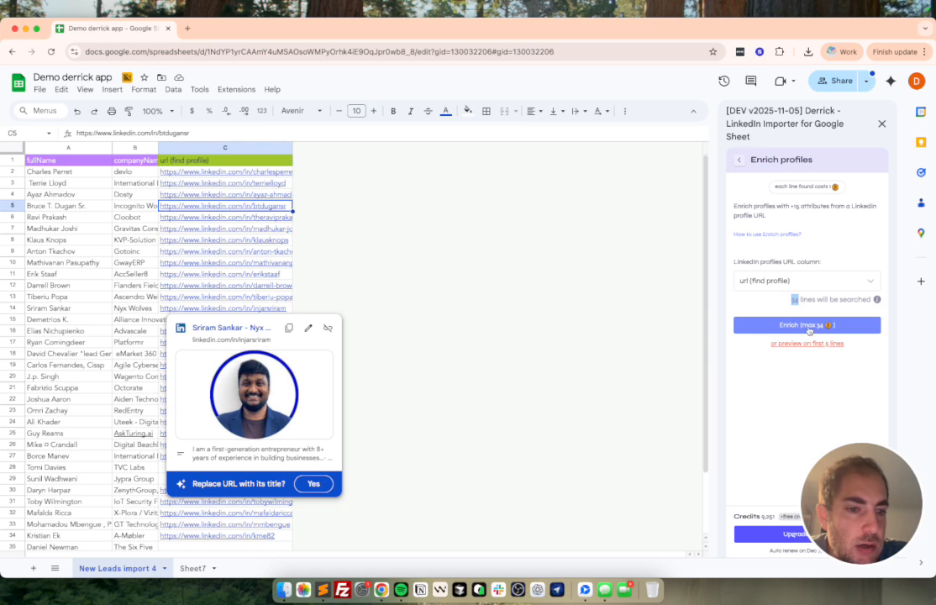
Step: Start the profile enrichment for the URL column with Enrich
{"action": "left_click", "coordinate": [259, 297]}
{"action": "left_click", "coordinate": [78, 320]}
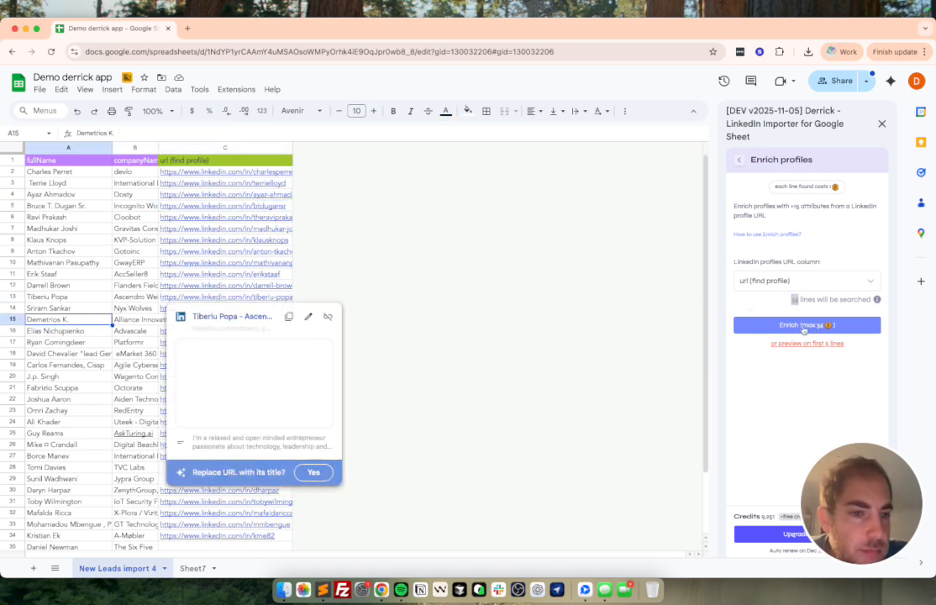
{"action": "left_click", "coordinate": [329, 318]}
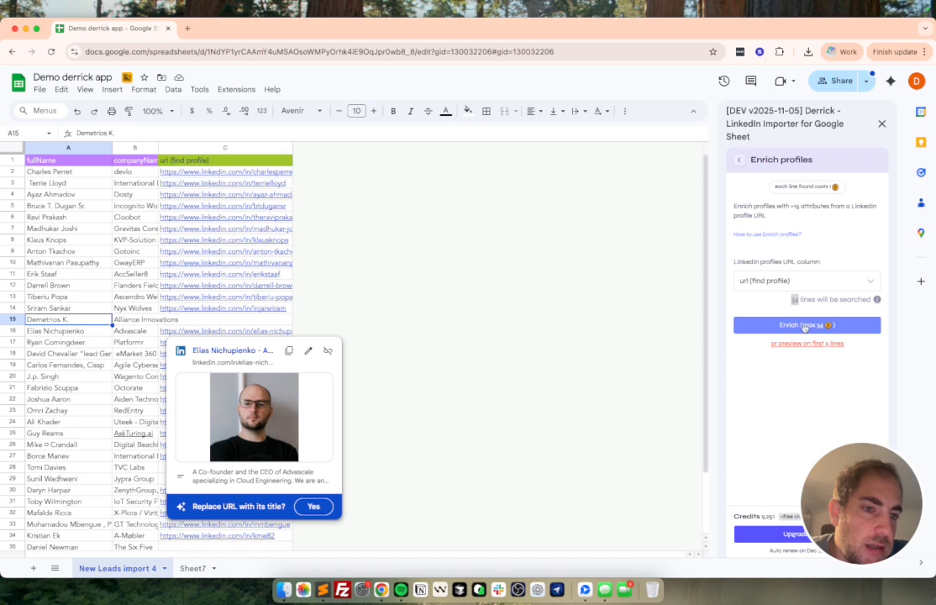
{"action": "left_click", "coordinate": [804, 350]}
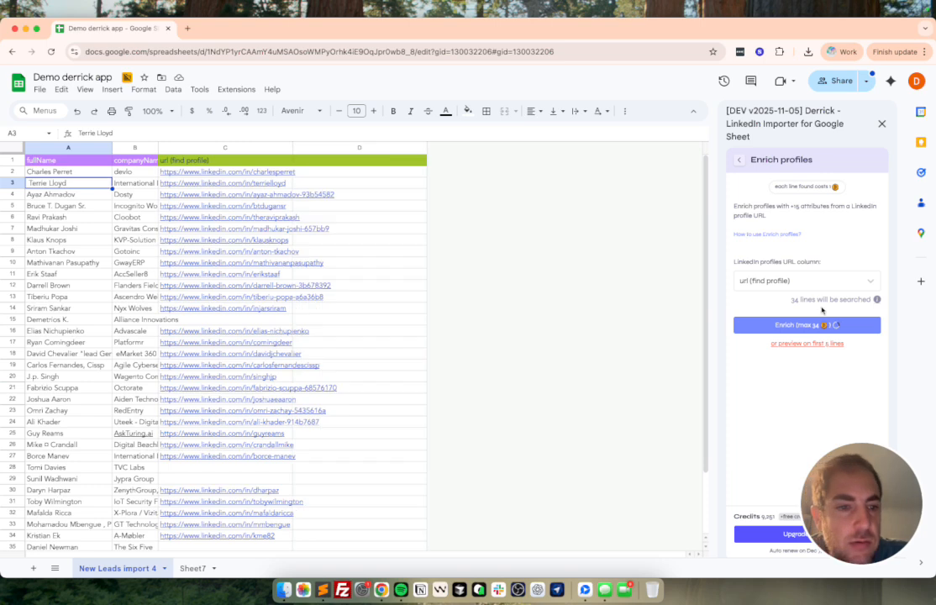
Step: Browse the new LinkedIn data columns added to the right of the URL column
{"action": "mouse_move", "coordinate": [12, 171]}
{"action": "left_mouse_down"}
{"action": "mouse_move", "coordinate": [14, 203]}
{"action": "mouse_move", "coordinate": [8, 173]}
{"action": "left_mouse_up"}
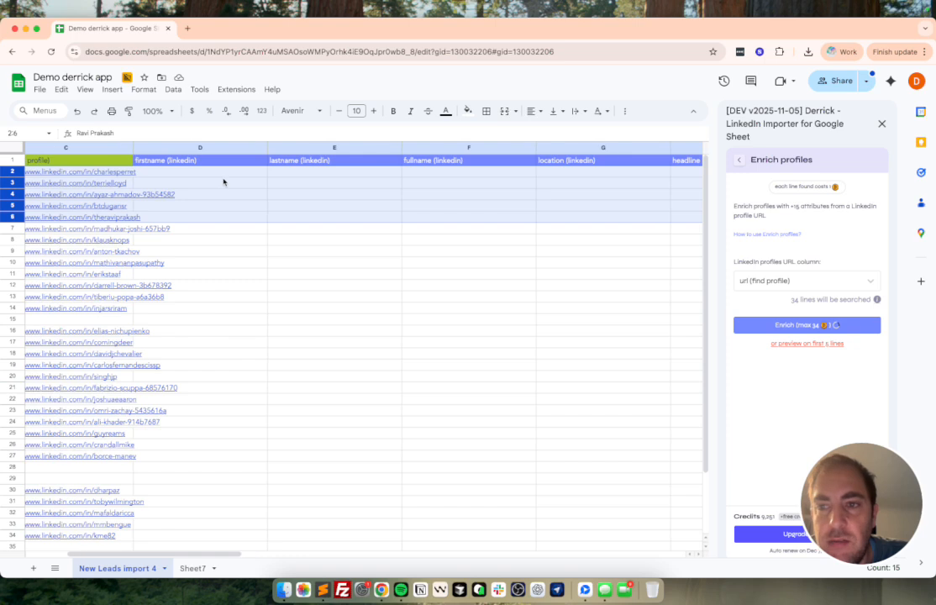
{"action": "scroll", "coordinate": [224, 181], "scroll_direction": "right", "scroll_amount": 2}
{"action": "left_click", "coordinate": [116, 148]}
{"action": "left_click", "coordinate": [240, 177]}
{"action": "scroll", "coordinate": [252, 178], "scroll_direction": "right", "scroll_amount": 2}
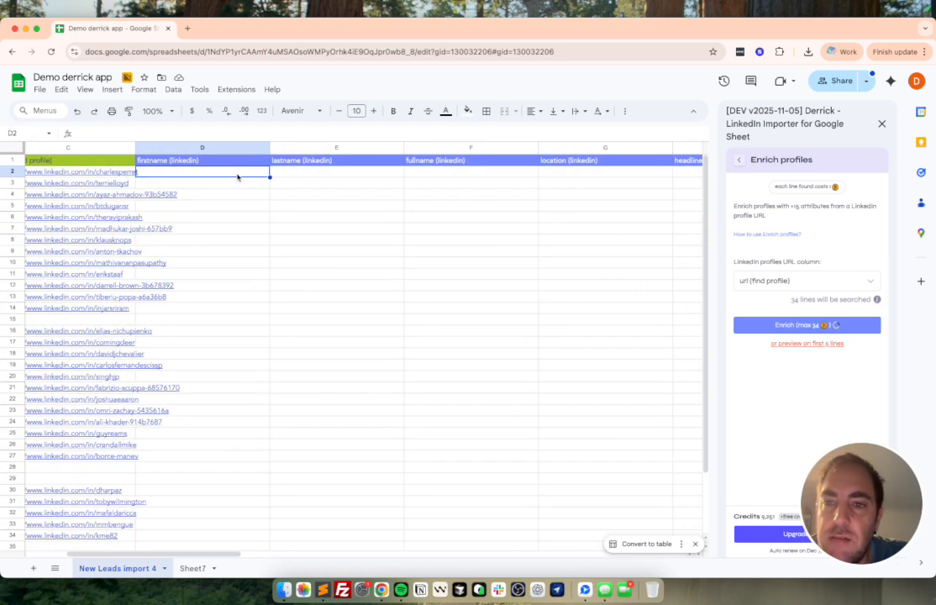
{"action": "left_click", "coordinate": [258, 179]}
{"action": "scroll", "coordinate": [259, 179], "scroll_direction": "right", "scroll_amount": 3}
{"action": "key", "text": "Right"}
{"action": "key", "text": "Right"}
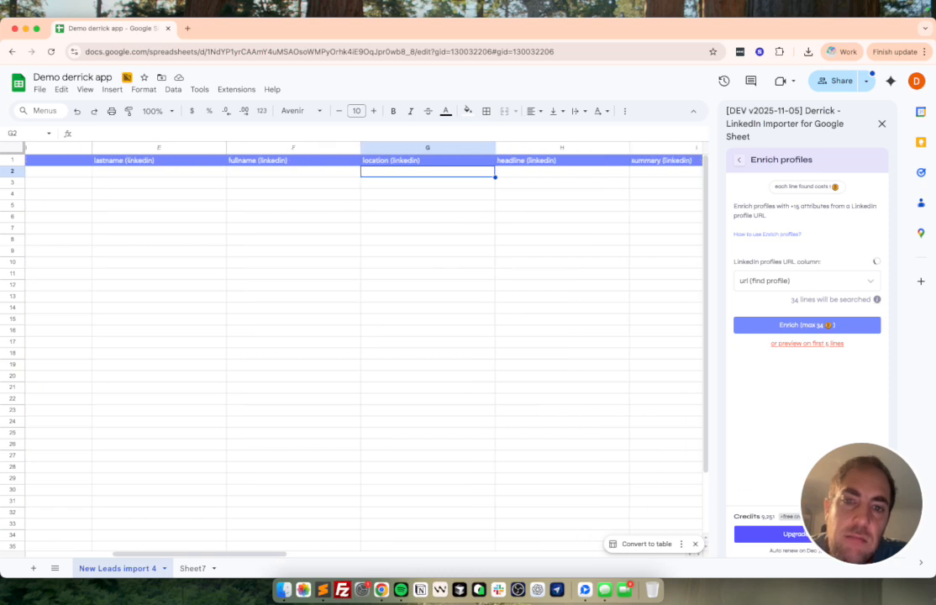
{"action": "key", "text": "Right"}
{"action": "key", "text": "Right"}
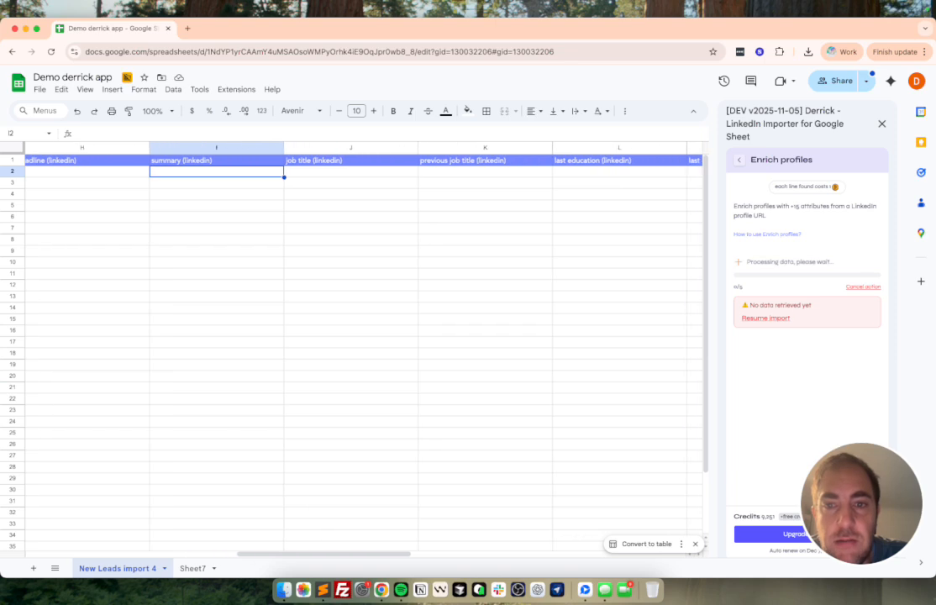
{"action": "key", "text": "Right"}
{"action": "key", "text": "Right"}
{"action": "key", "text": "Right"}
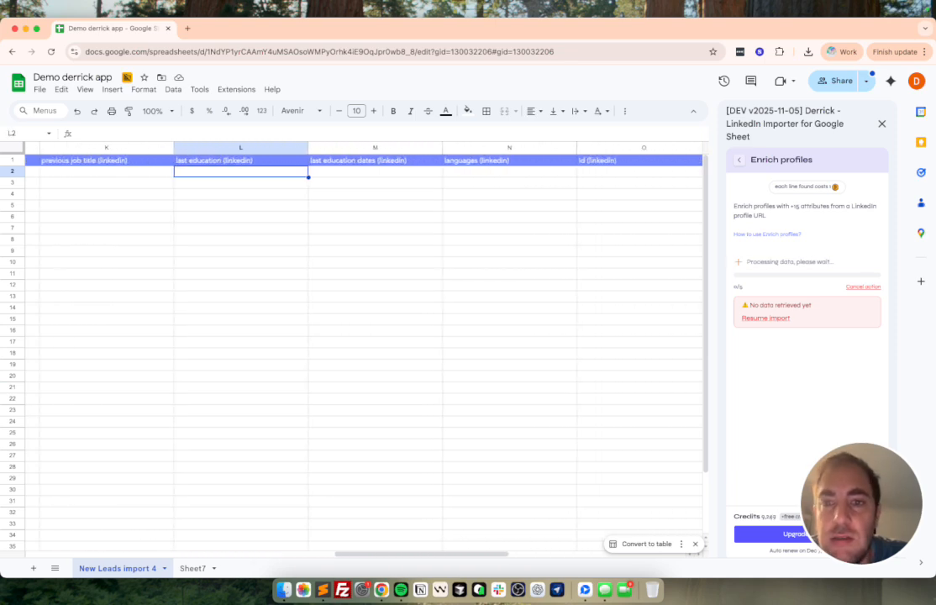
Step: Review the enriched company fields and enrich profiles status for the first rows
{"action": "key", "text": "Right"}
{"action": "key", "text": "Right"}
{"action": "key", "text": "Right"}
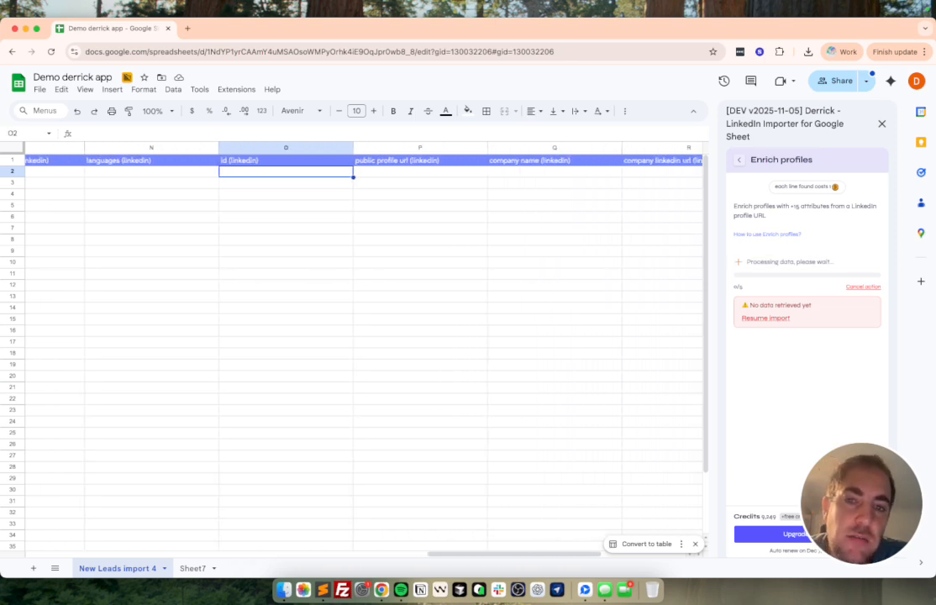
{"action": "key", "text": "Right"}
{"action": "key", "text": "Right"}
{"action": "key", "text": "Right"}
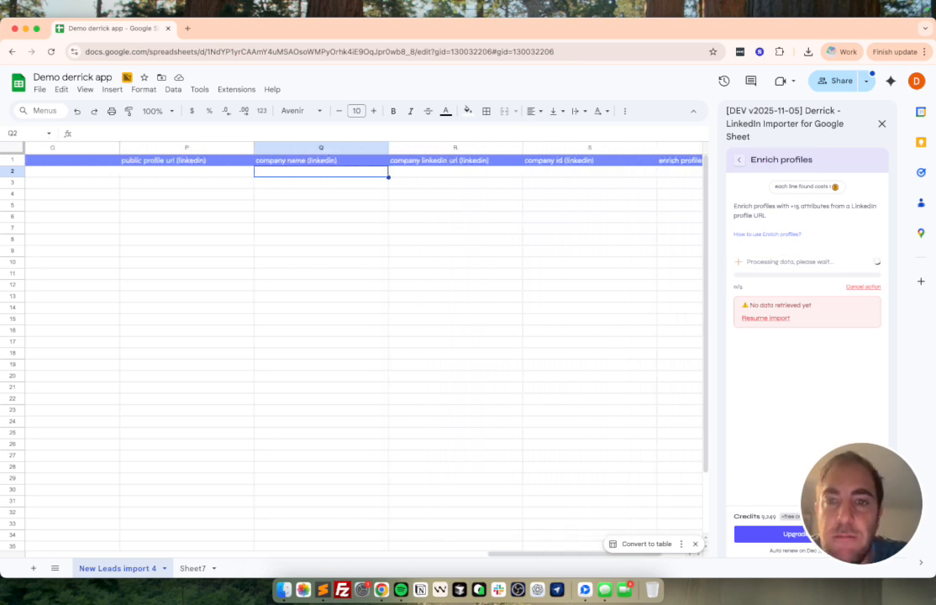
{"action": "key", "text": "Right"}
{"action": "key", "text": "Left"}
{"action": "key", "text": "Right"}
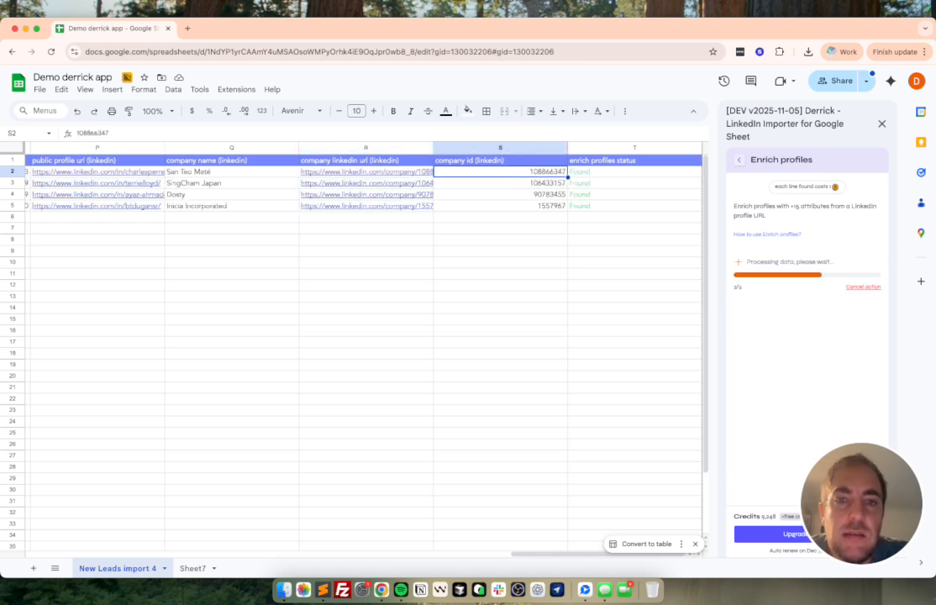
{"action": "left_click_drag", "start_coordinate": [644, 175], "coordinate": [645, 217]}
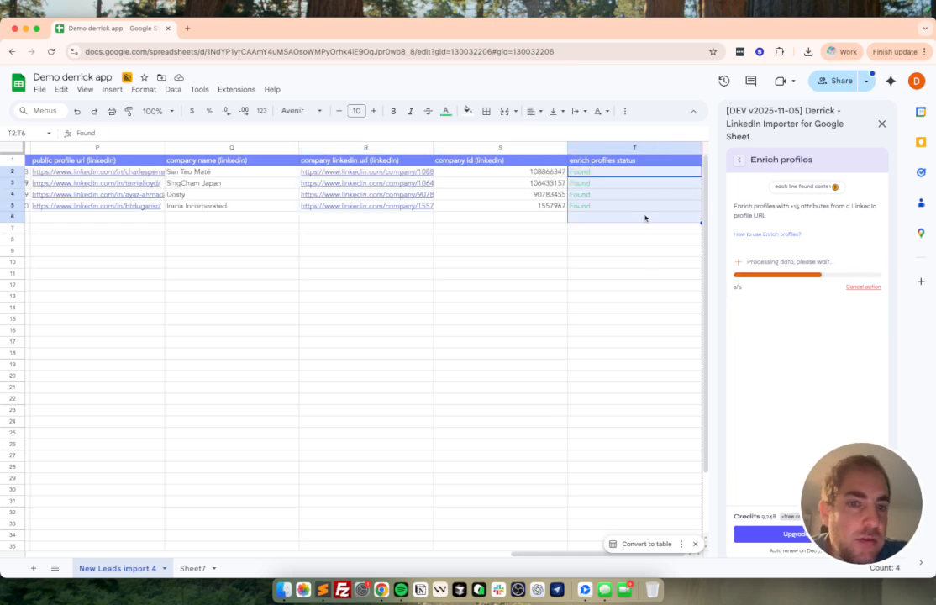
{"action": "left_click_drag", "start_coordinate": [602, 172], "coordinate": [610, 219]}
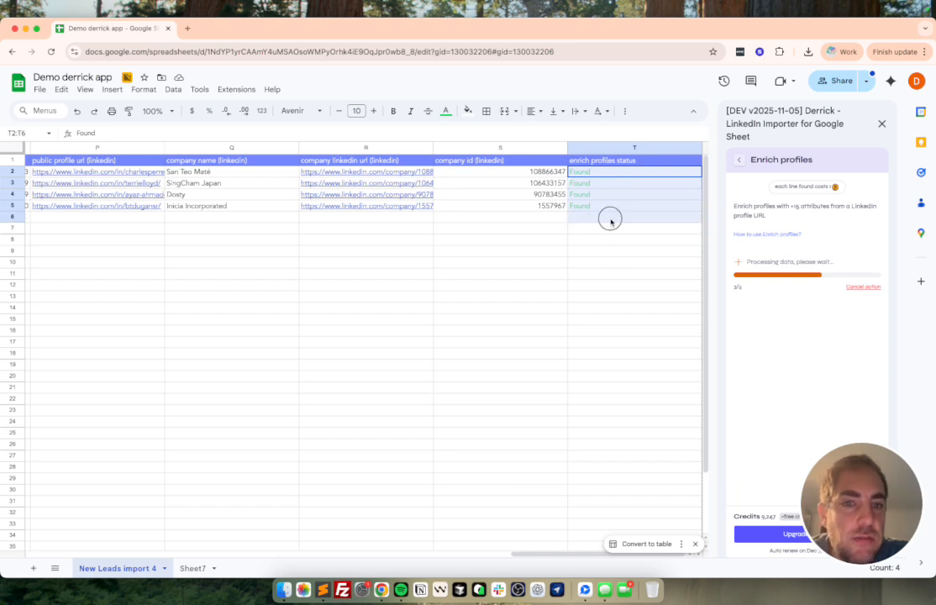
{"action": "left_click_drag", "start_coordinate": [606, 174], "coordinate": [605, 225]}
{"action": "left_click", "coordinate": [610, 221]}
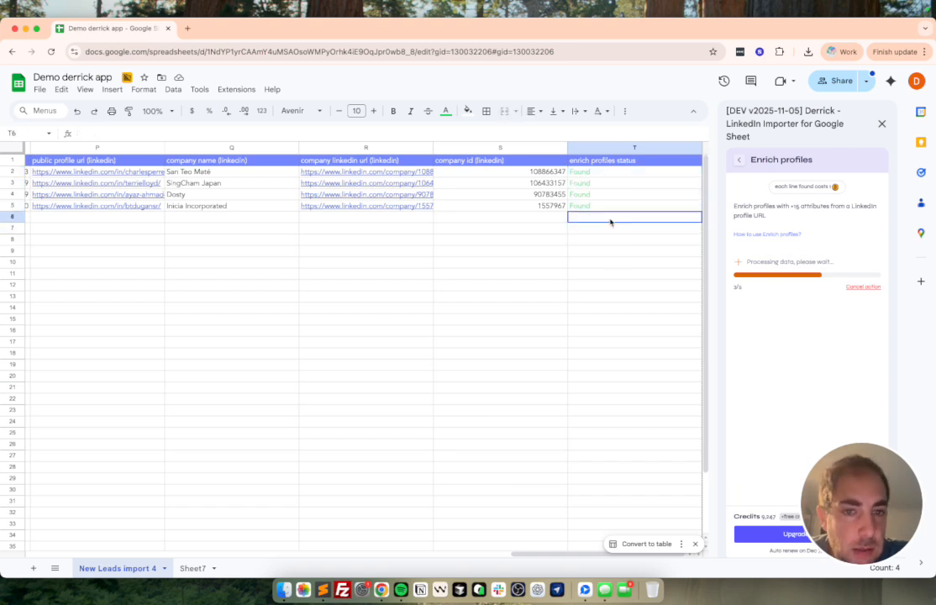
Step: Scroll across the enriched columns and open the first profile's headline cell to read its full text
{"action": "scroll", "coordinate": [605, 218], "scroll_direction": "left", "scroll_amount": 15}
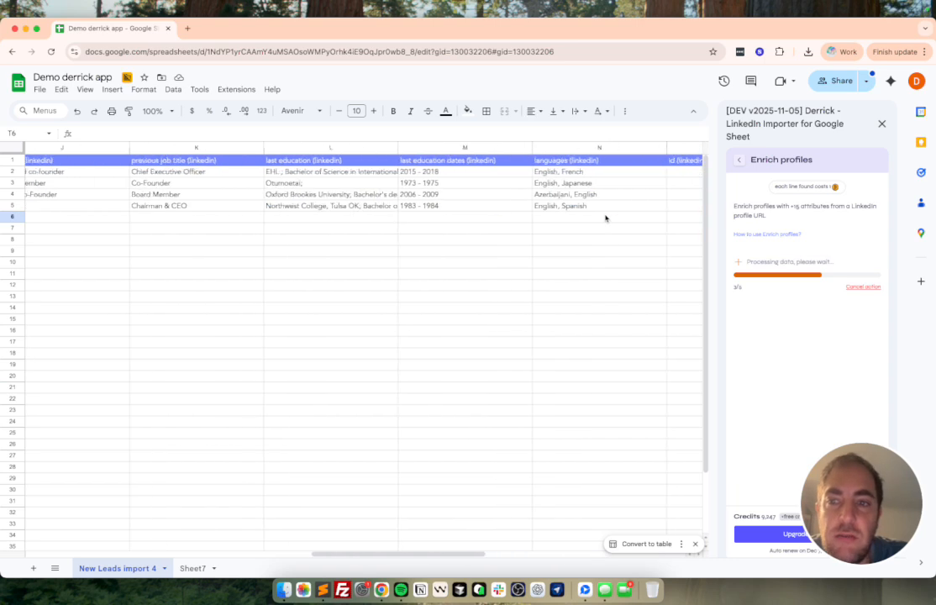
{"action": "scroll", "coordinate": [415, 195], "scroll_direction": "right", "scroll_amount": 10}
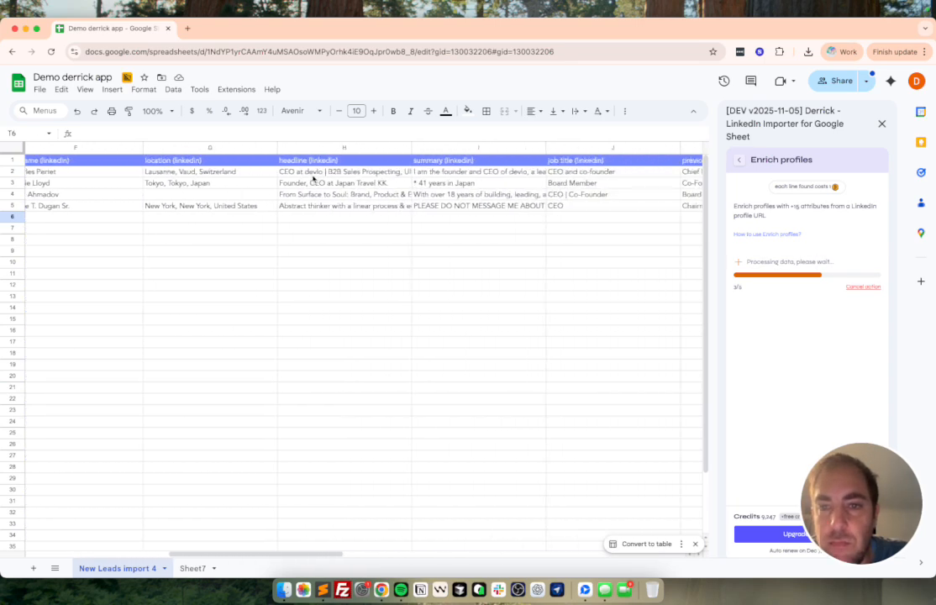
{"action": "left_click", "coordinate": [314, 174]}
{"action": "double_click", "coordinate": [326, 173]}
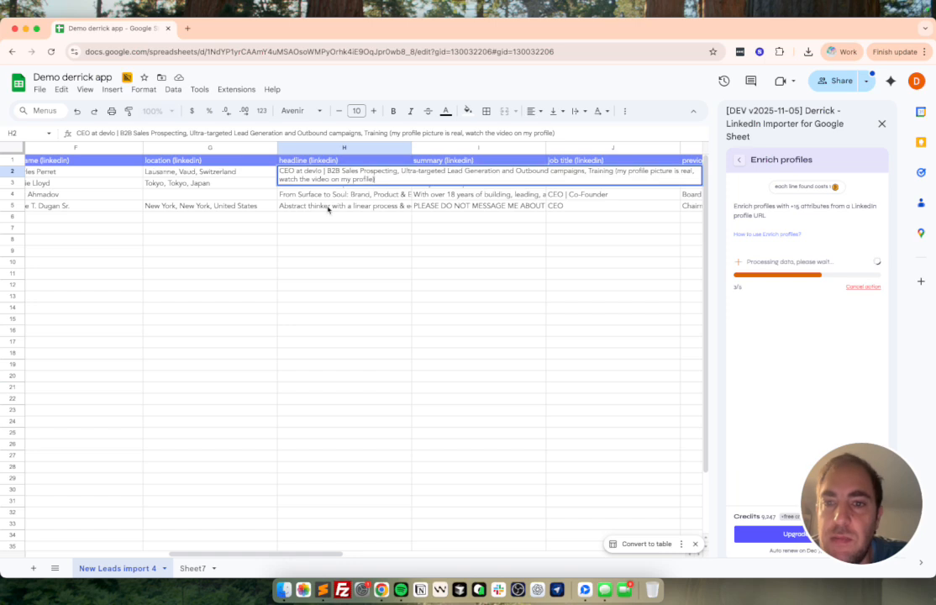
{"action": "left_click", "coordinate": [340, 231]}
Step: Inspect the job title values and the enrich profiles status of row 6 against its URL in the source column
{"action": "scroll", "coordinate": [340, 232], "scroll_direction": "right", "scroll_amount": 4}
{"action": "left_click_drag", "start_coordinate": [341, 174], "coordinate": [341, 219]}
{"action": "scroll", "coordinate": [452, 198], "scroll_direction": "right", "scroll_amount": 5}
{"action": "scroll", "coordinate": [451, 198], "scroll_direction": "right", "scroll_amount": 8}
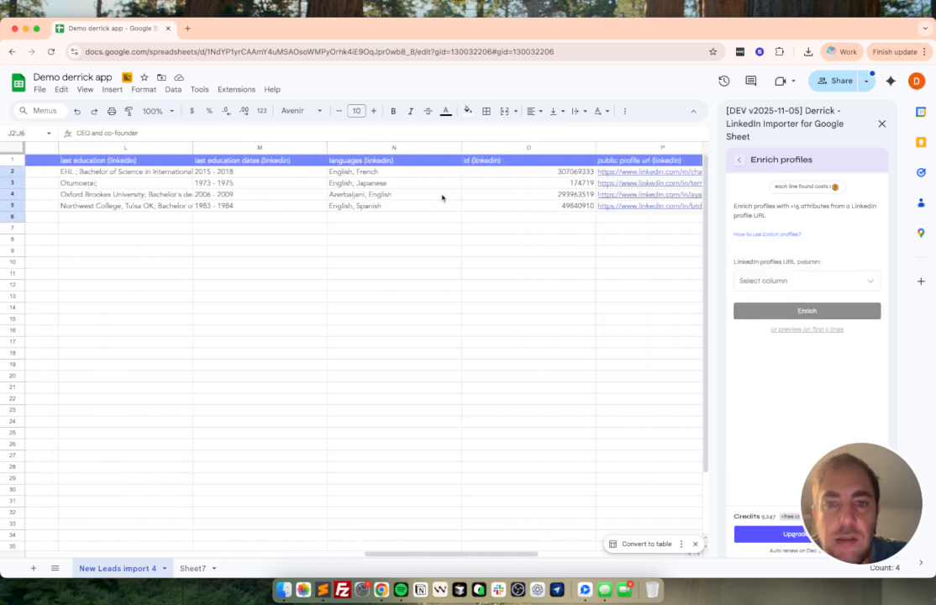
{"action": "left_click", "coordinate": [628, 219]}
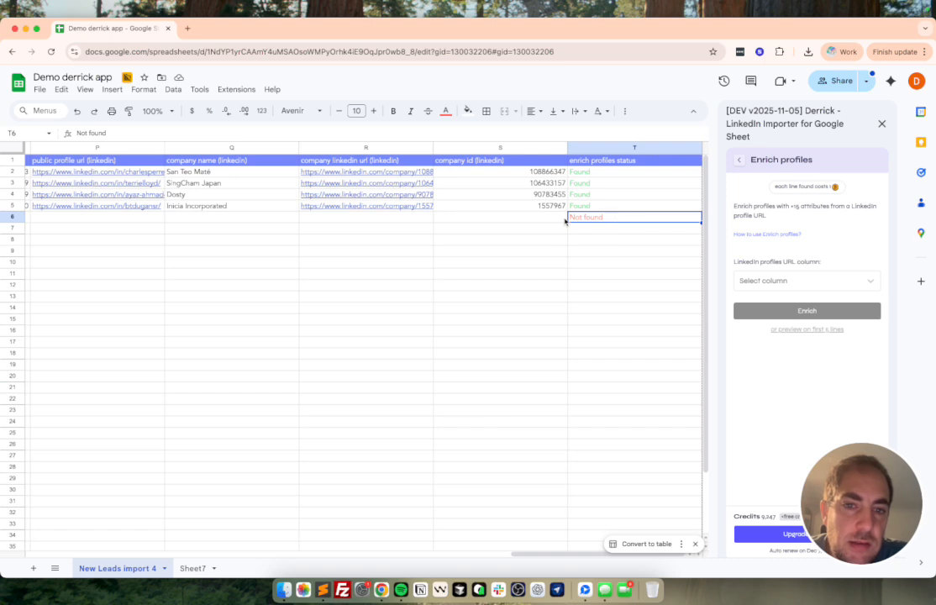
{"action": "scroll", "coordinate": [560, 223], "scroll_direction": "left", "scroll_amount": 15}
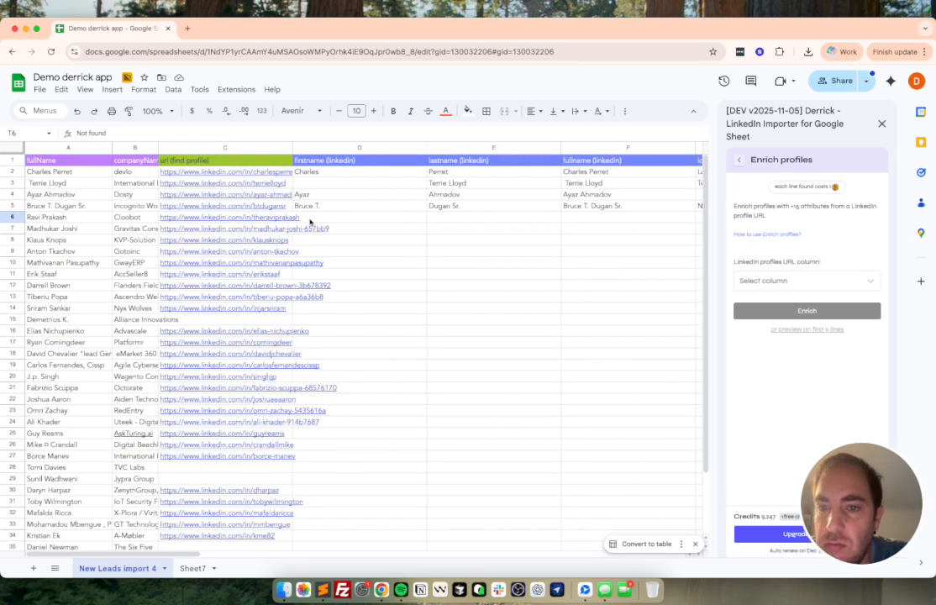
{"action": "scroll", "coordinate": [437, 222], "scroll_direction": "right", "scroll_amount": 15}
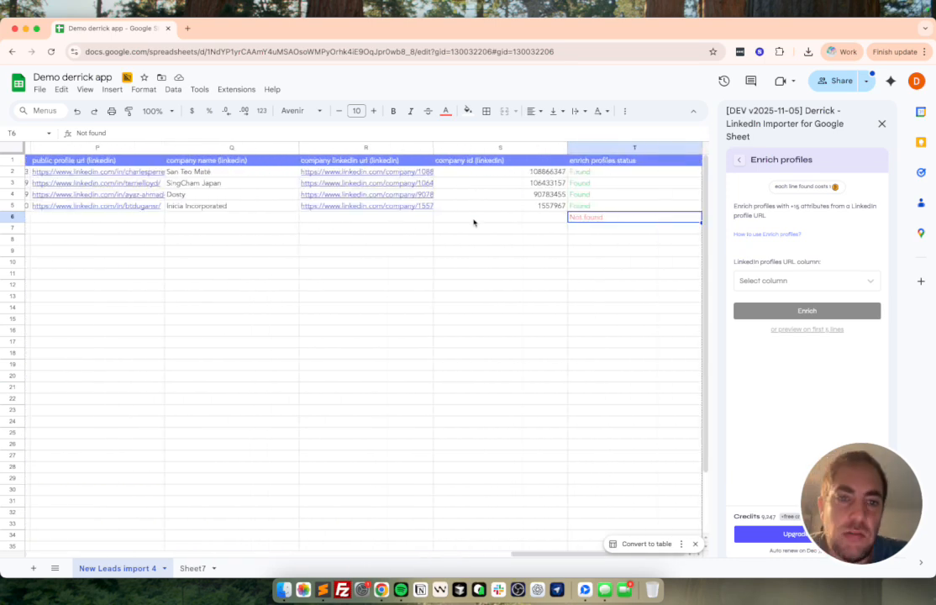